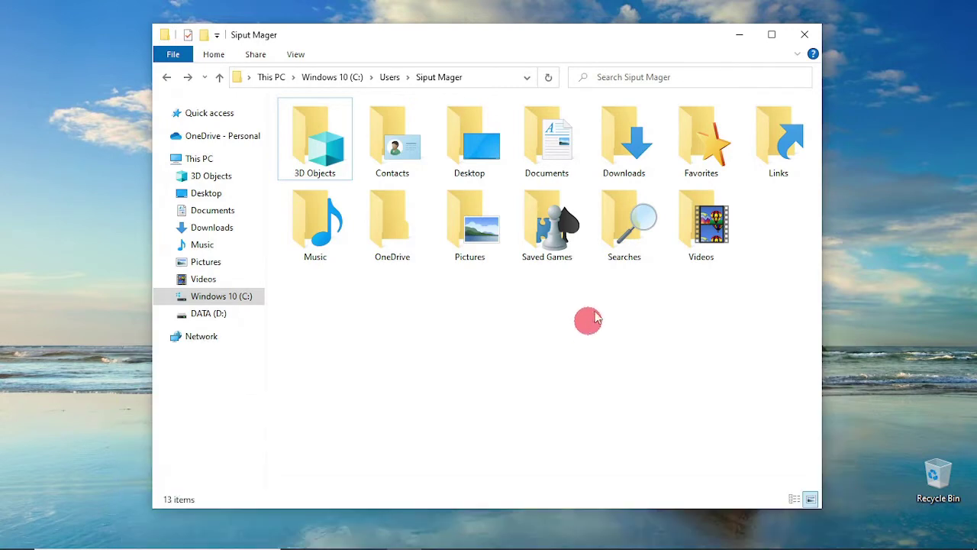
Minimize the File Explorer user-folder window and close the Accounts Settings window
{"action": "left_click", "coordinate": [740, 34]}
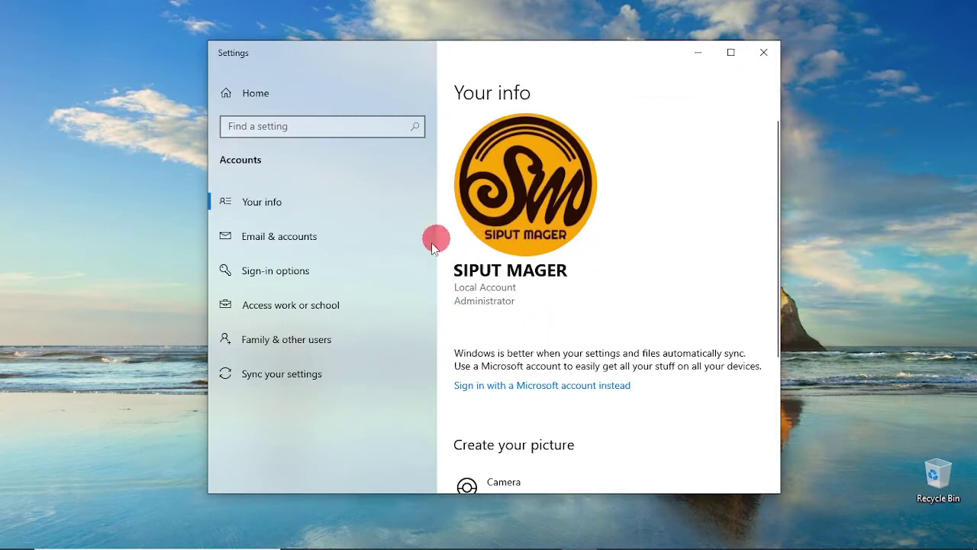
{"action": "left_click", "coordinate": [764, 52]}
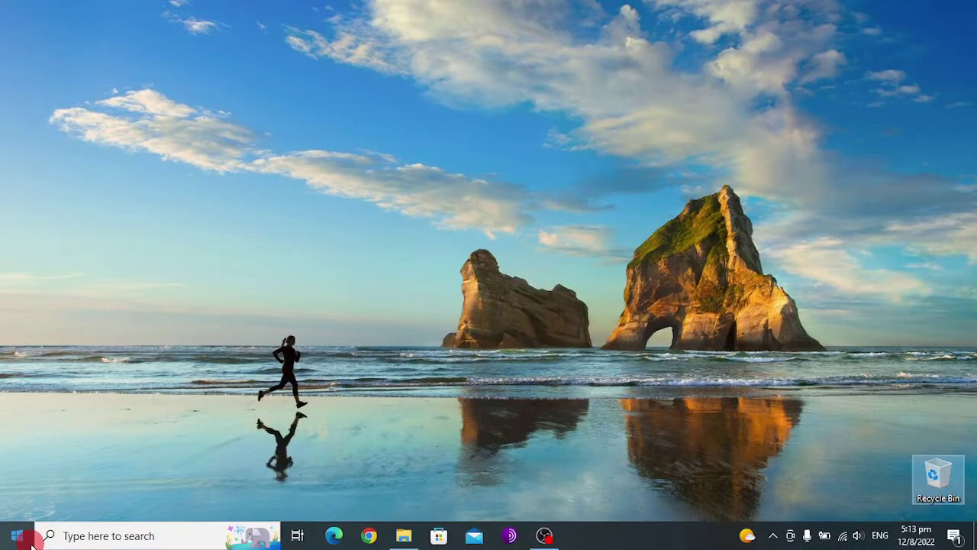
Reopen Settings from Start and go to Accounts > Family & other users
{"action": "left_click", "coordinate": [21, 539]}
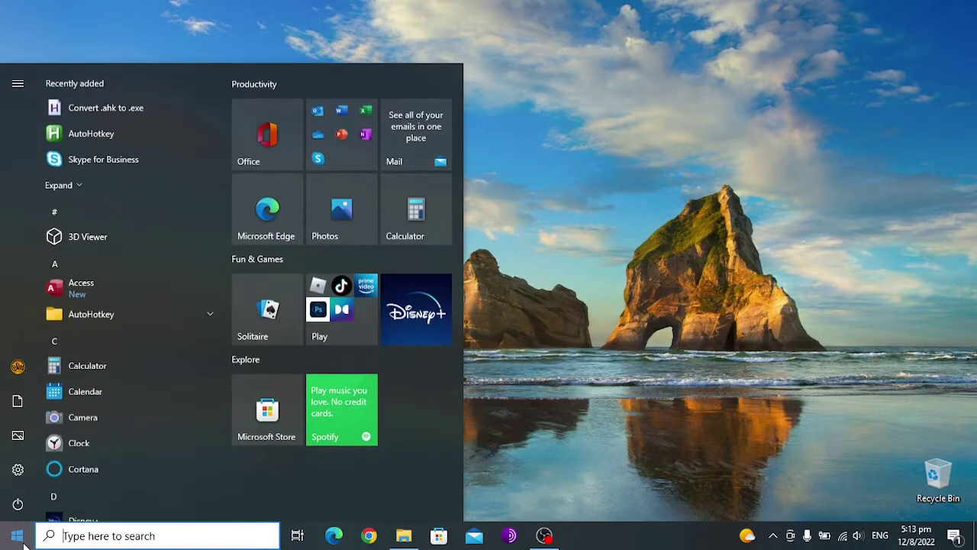
{"action": "left_click", "coordinate": [12, 474]}
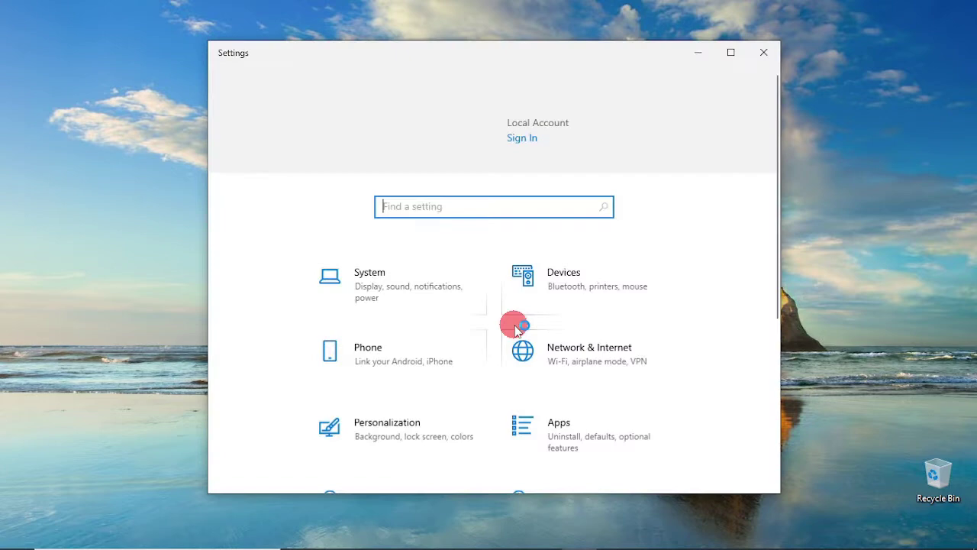
{"action": "scroll", "coordinate": [484, 273], "scroll_direction": "down", "scroll_amount": 3}
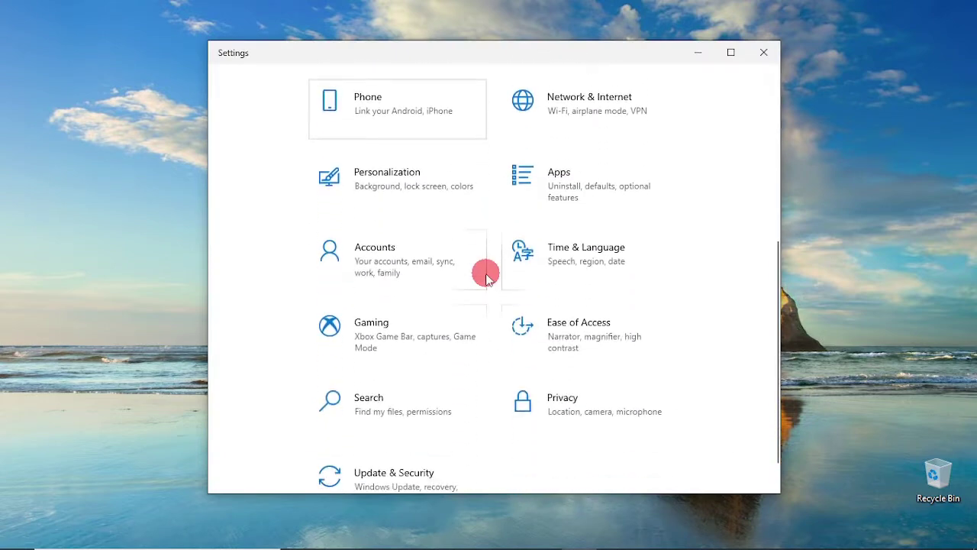
{"action": "left_click", "coordinate": [373, 260]}
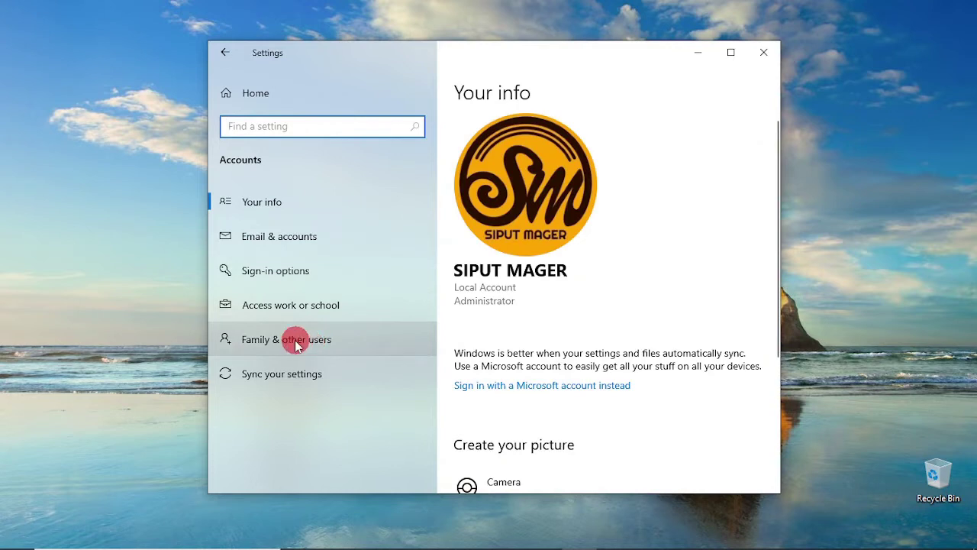
{"action": "left_click", "coordinate": [326, 341]}
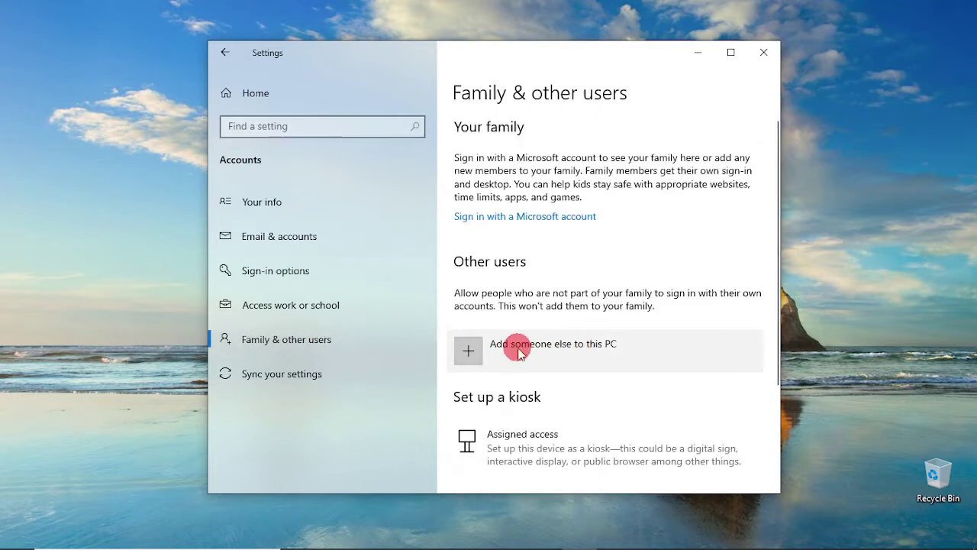
Start adding a local user without a Microsoft account, entering and confirming its password
{"action": "left_click", "coordinate": [539, 349]}
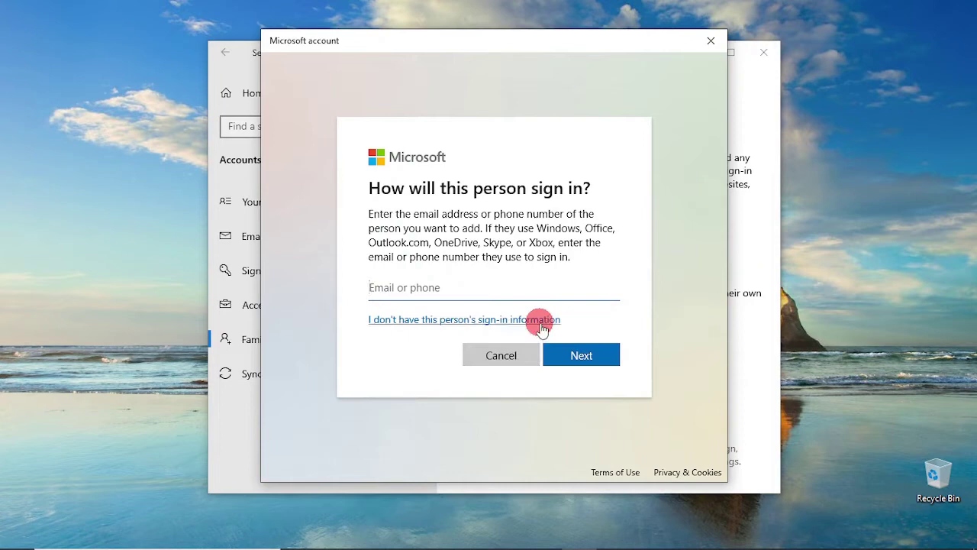
{"action": "left_click", "coordinate": [448, 320]}
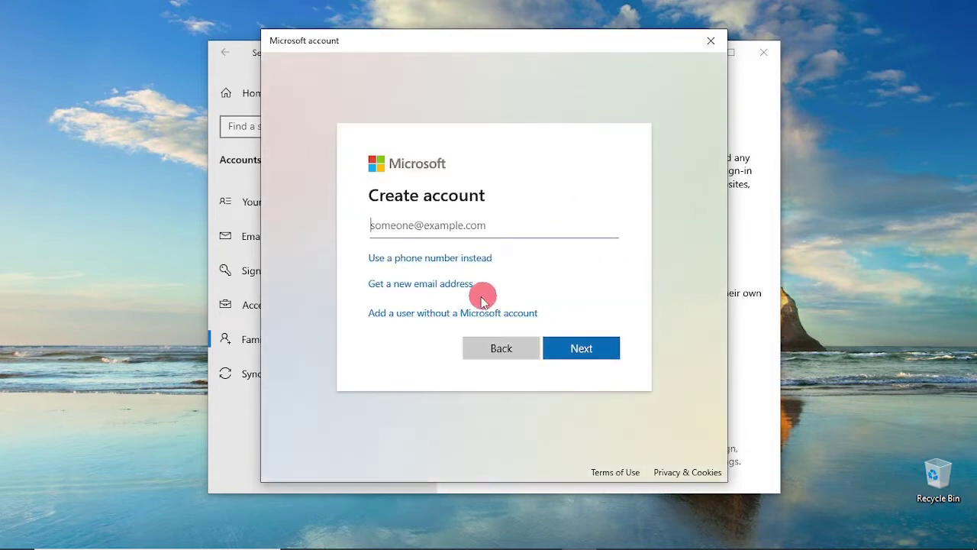
{"action": "left_click", "coordinate": [460, 317]}
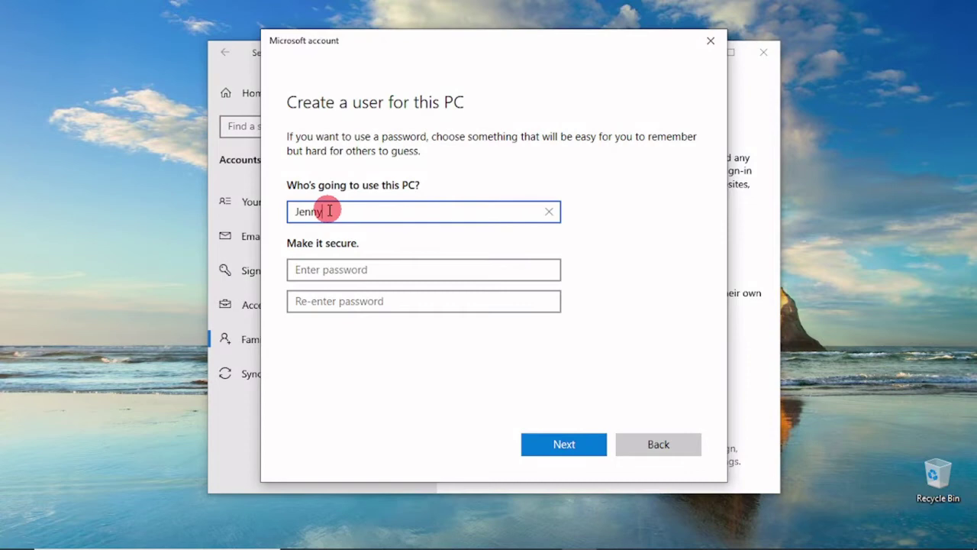
{"action": "left_click", "coordinate": [338, 271]}
{"action": "type", "text": "••••••"}
{"action": "key", "text": "Tab"}
{"action": "type", "text": "••••"}
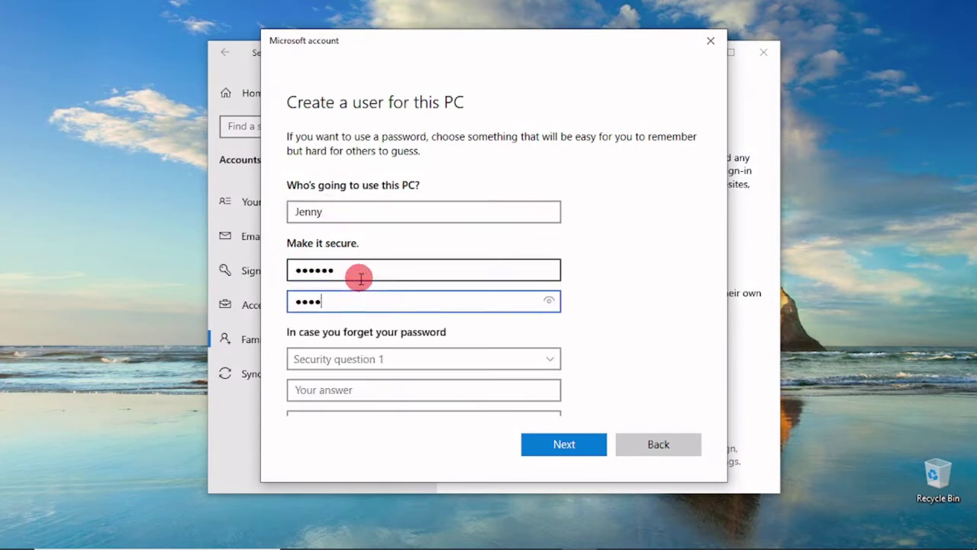
{"action": "key", "text": "Tab"}
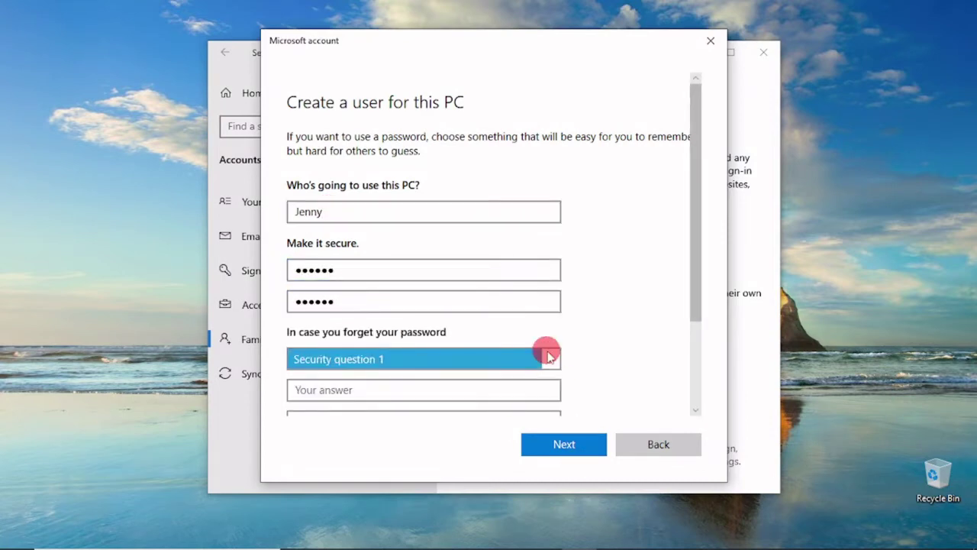
Pick the birth city, childhood nickname and first school security questions, answer them, and submit
{"action": "left_click", "coordinate": [545, 356]}
{"action": "left_click", "coordinate": [380, 388]}
{"action": "left_click", "coordinate": [380, 390]}
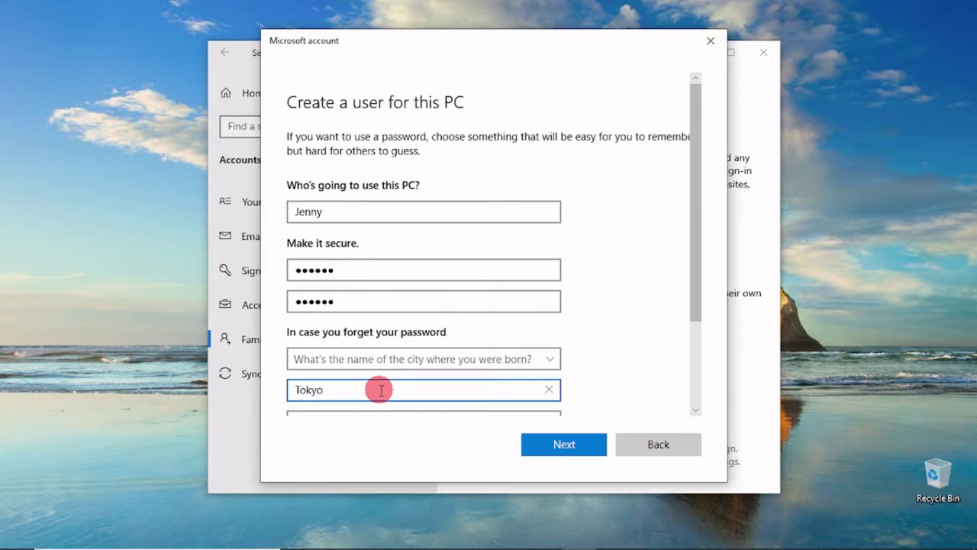
{"action": "scroll", "coordinate": [380, 391], "scroll_direction": "down", "scroll_amount": 2}
{"action": "left_click", "coordinate": [547, 304]}
{"action": "left_click", "coordinate": [448, 343]}
{"action": "left_click", "coordinate": [368, 333]}
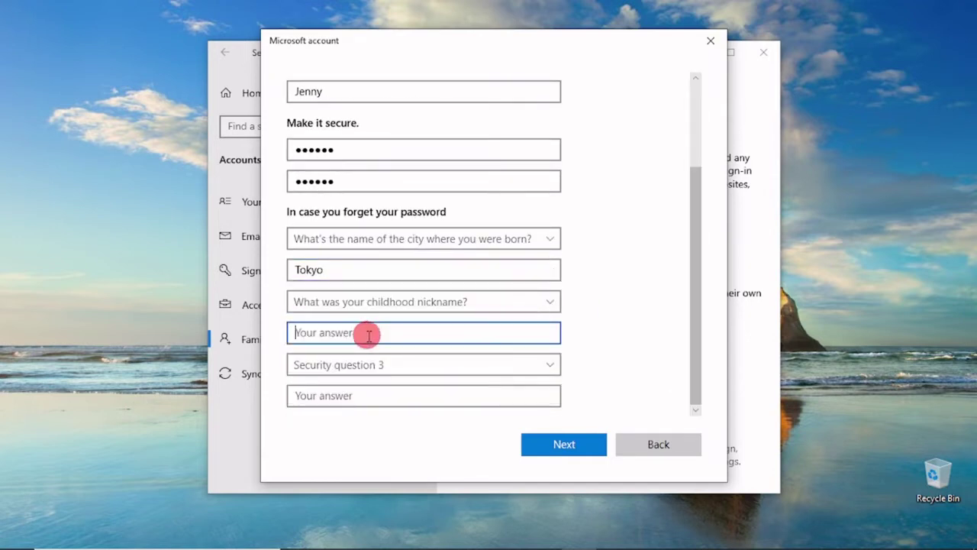
{"action": "type", "text": "Jenny"}
{"action": "left_click", "coordinate": [469, 366]}
{"action": "left_click", "coordinate": [475, 454]}
{"action": "left_click", "coordinate": [383, 395]}
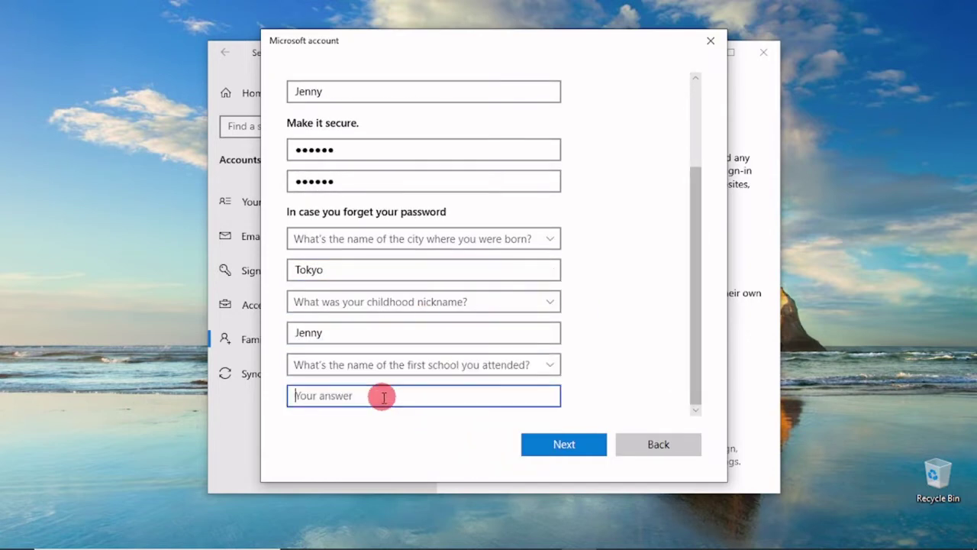
{"action": "type", "text": "Tokyo Pre School"}
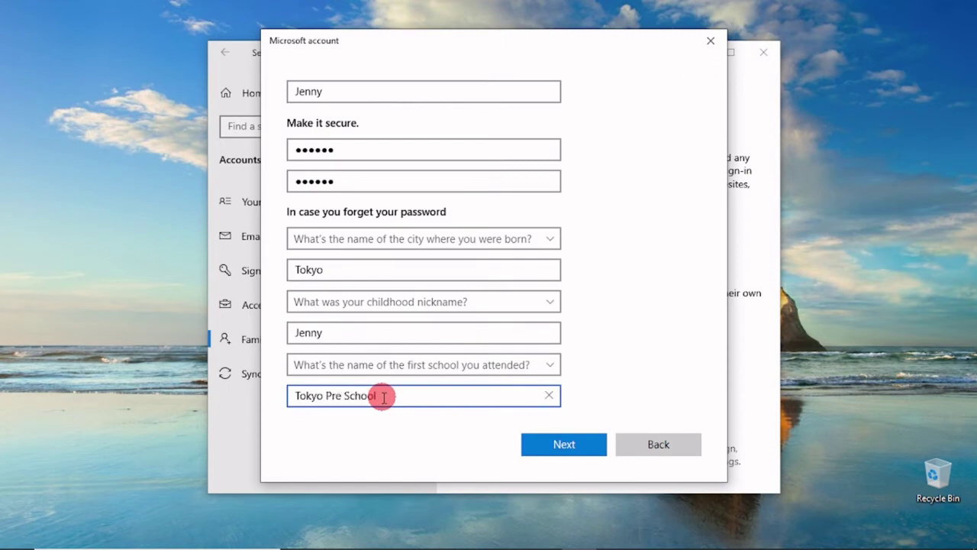
{"action": "left_click", "coordinate": [563, 449]}
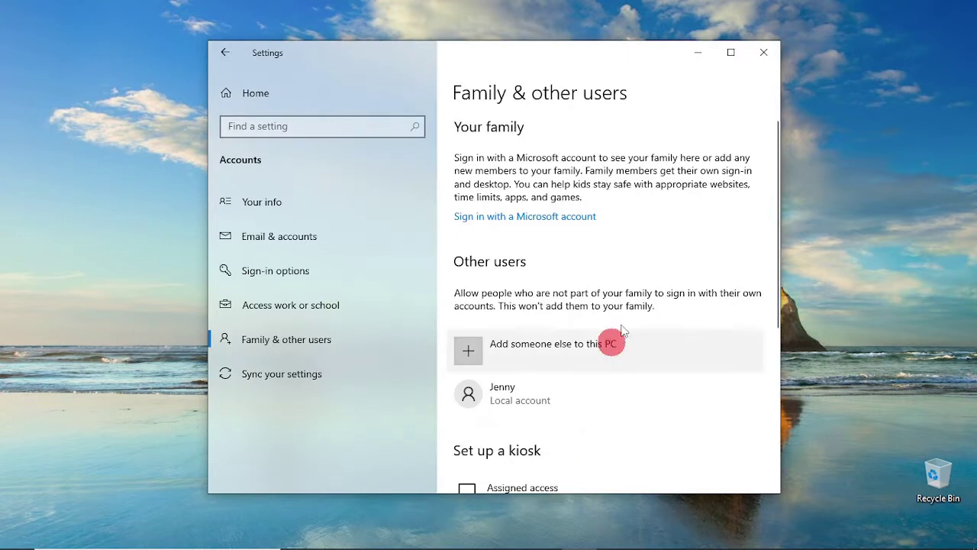
Open the new account's Change account type dialog and keep it set to Standard User
{"action": "scroll", "coordinate": [626, 294], "scroll_direction": "down", "scroll_amount": 3}
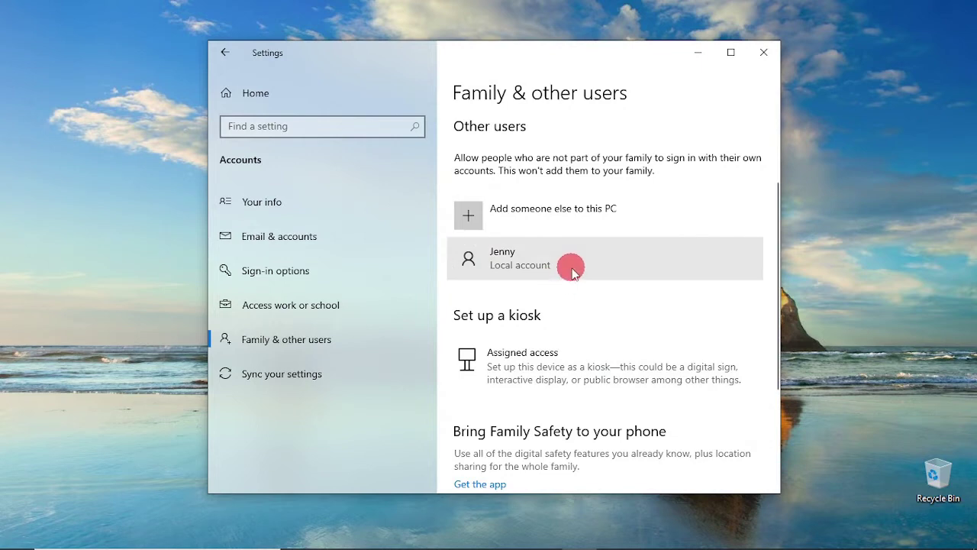
{"action": "left_click", "coordinate": [571, 267]}
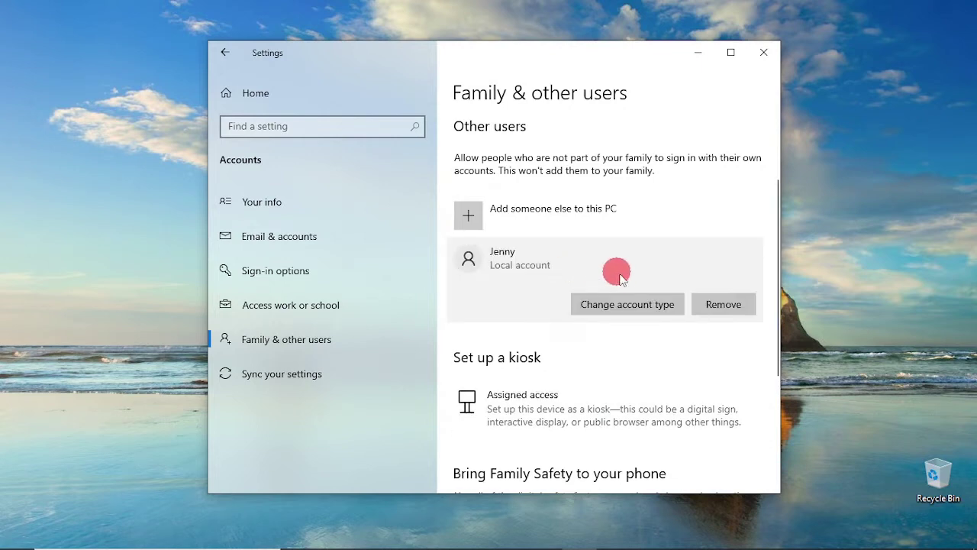
{"action": "left_click", "coordinate": [629, 305]}
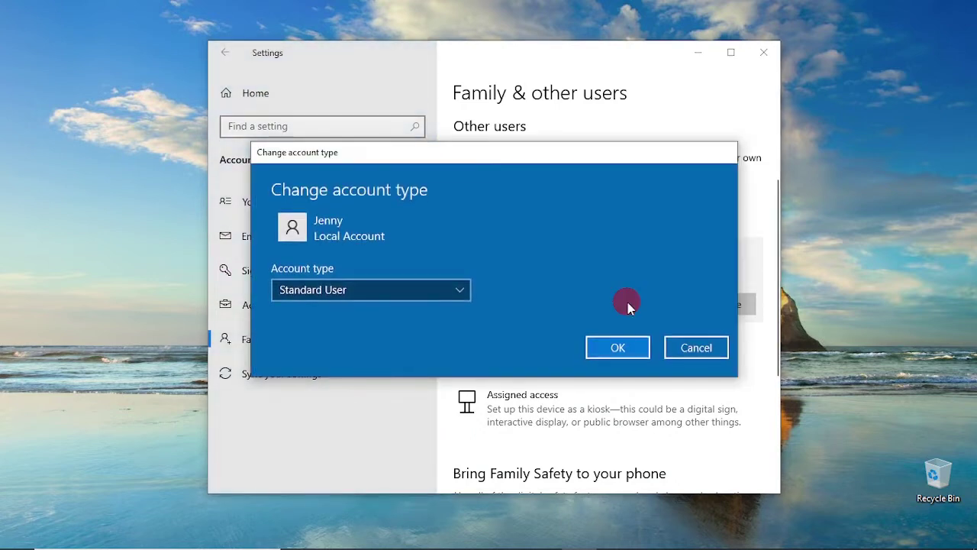
{"action": "left_click", "coordinate": [466, 290]}
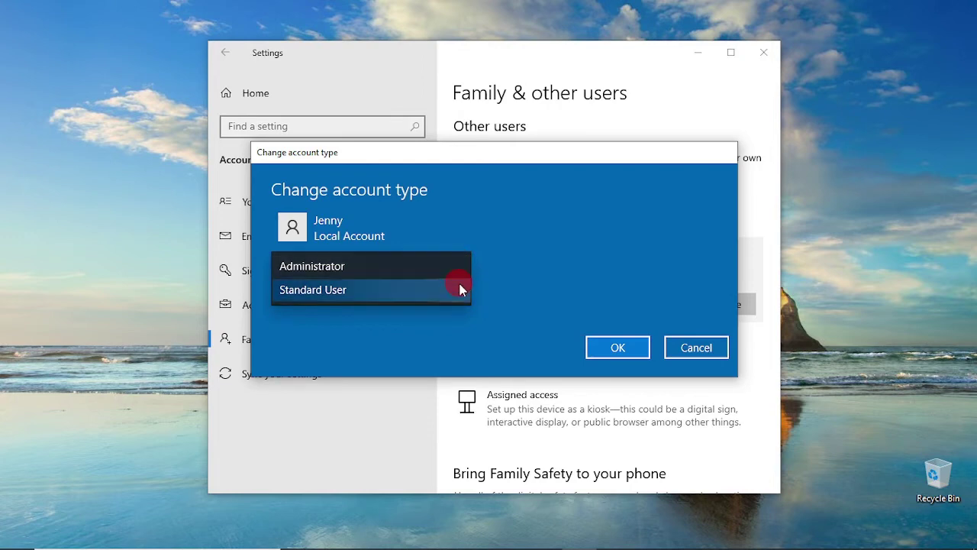
{"action": "left_click", "coordinate": [454, 291]}
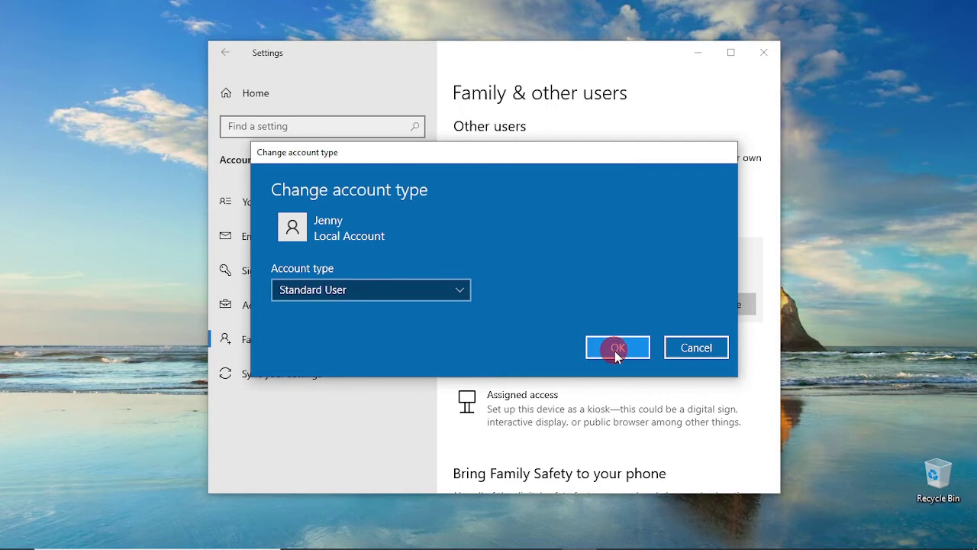
{"action": "left_click", "coordinate": [618, 349]}
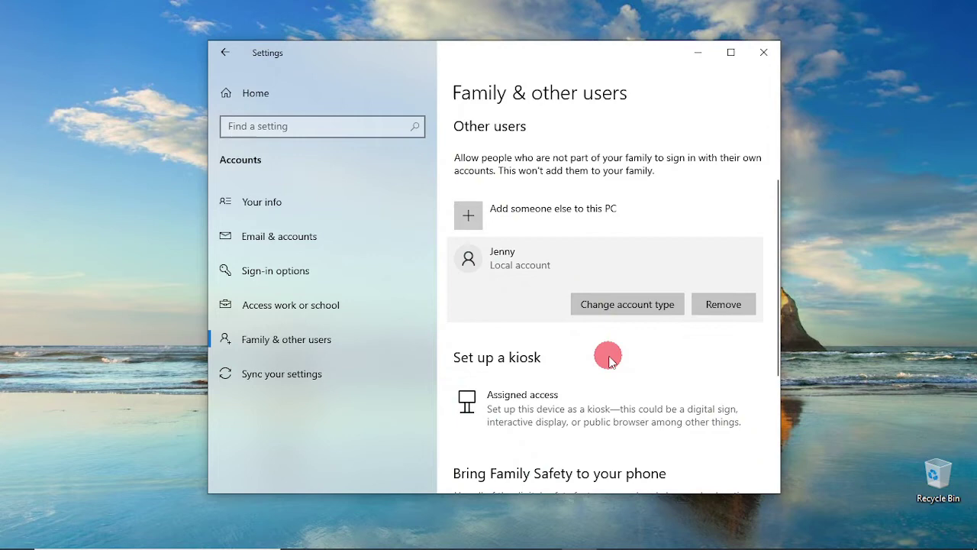
Switch from the Start menu to the new local account and sign in with its password
{"action": "left_click", "coordinate": [19, 536]}
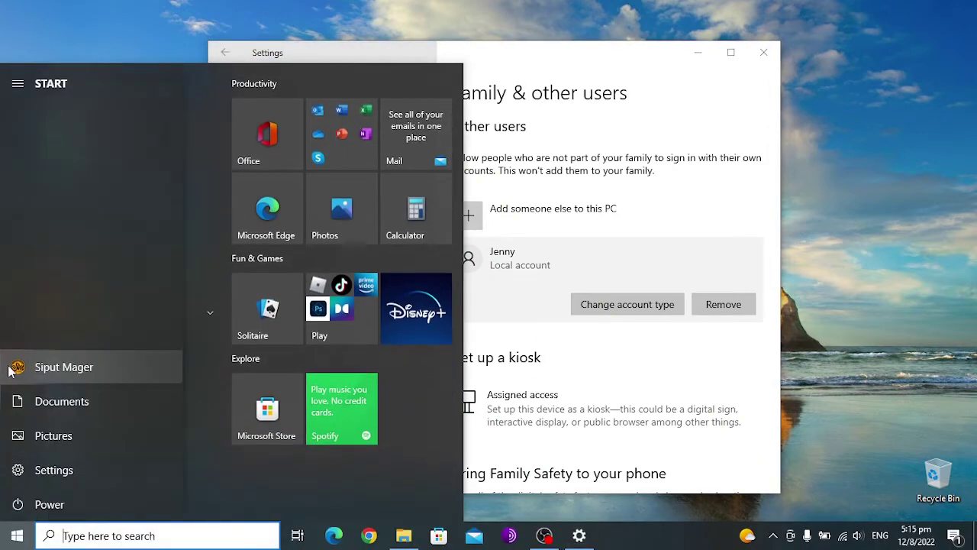
{"action": "left_click", "coordinate": [15, 368]}
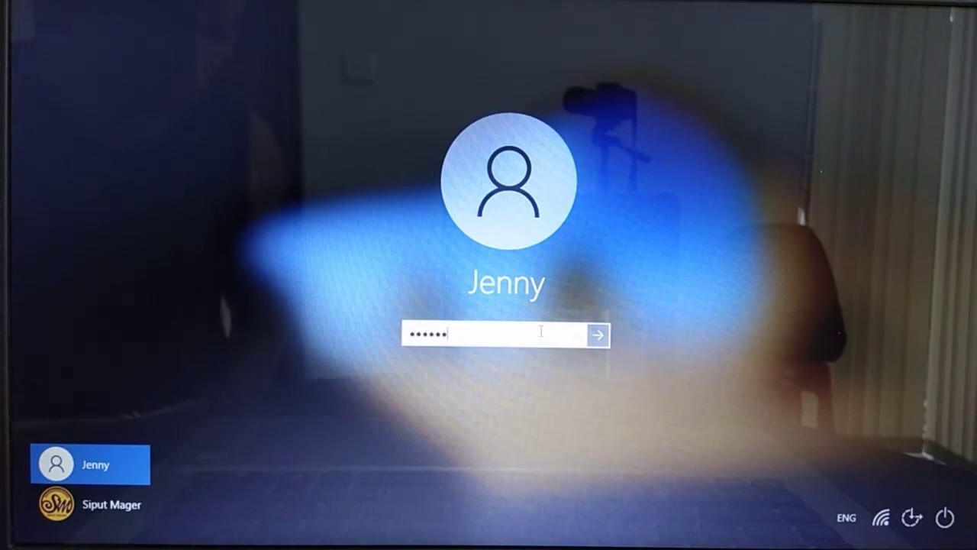
{"action": "key", "text": "Return"}
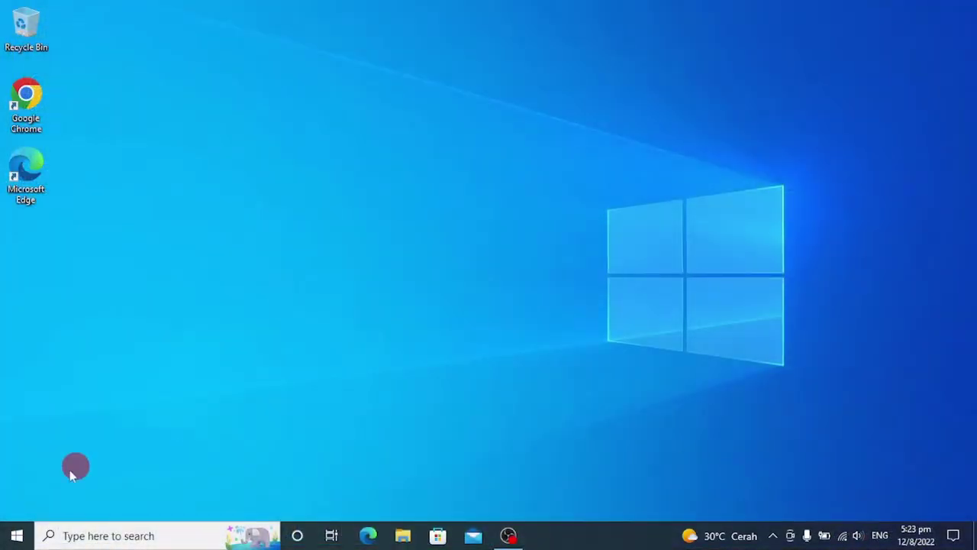
Open the signed-in account's settings page from the Start menu account icon
{"action": "left_click", "coordinate": [17, 533]}
{"action": "left_click", "coordinate": [37, 367]}
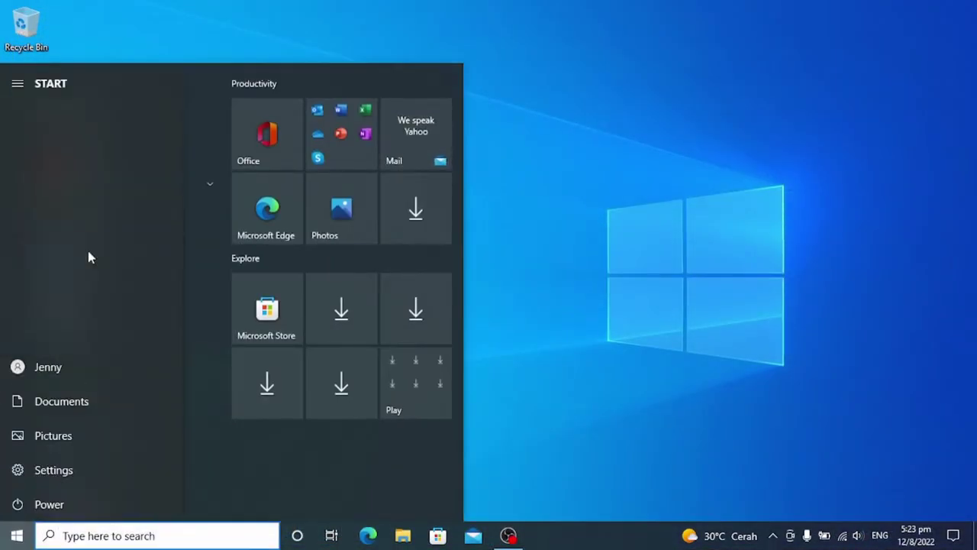
{"action": "left_click", "coordinate": [87, 255]}
Set the Flower image from DATA (D:) > Downloads as account picture, close Settings, open File Explorer
{"action": "left_click", "coordinate": [434, 395]}
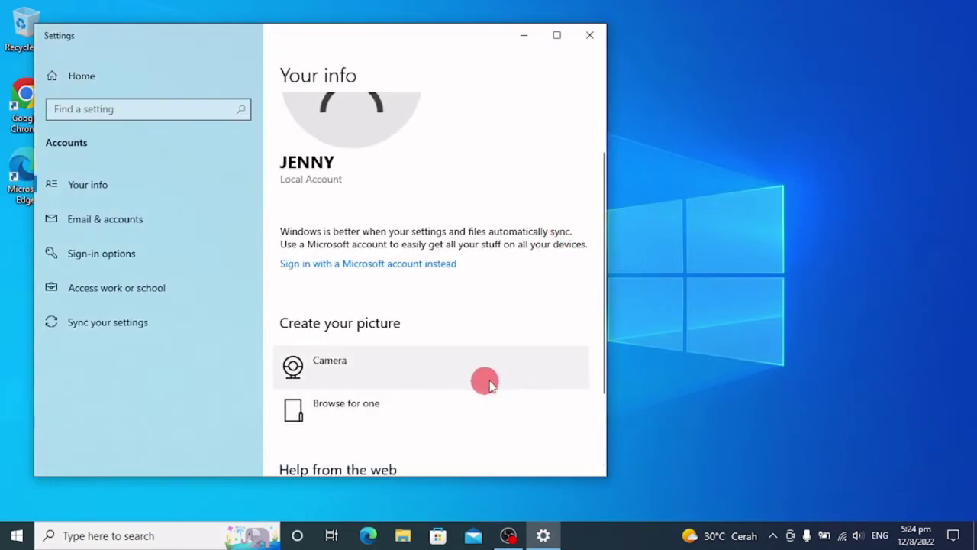
{"action": "key", "text": "alt+Up"}
{"action": "scroll", "coordinate": [243, 260], "scroll_direction": "down", "scroll_amount": 5}
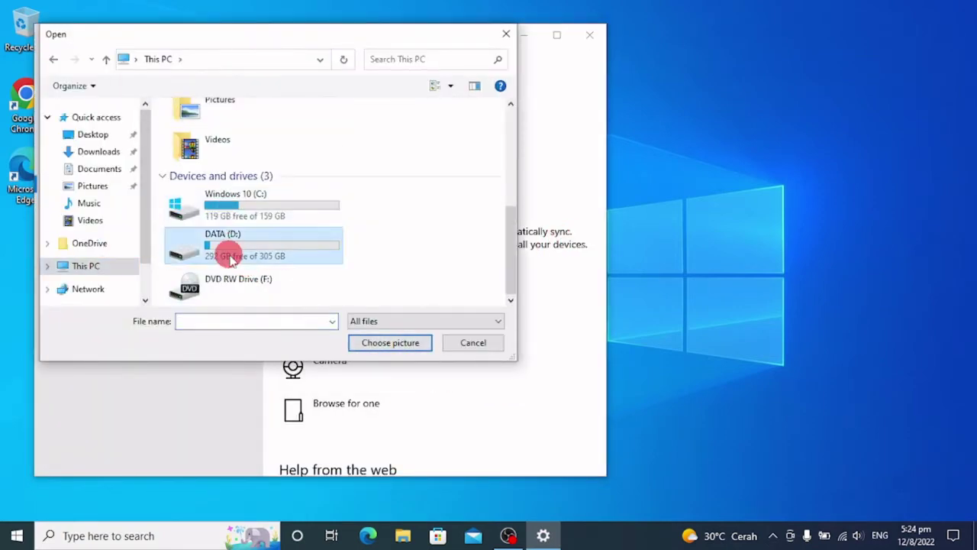
{"action": "double_click", "coordinate": [229, 252]}
{"action": "double_click", "coordinate": [203, 128]}
{"action": "left_click", "coordinate": [201, 142]}
{"action": "left_click", "coordinate": [390, 342]}
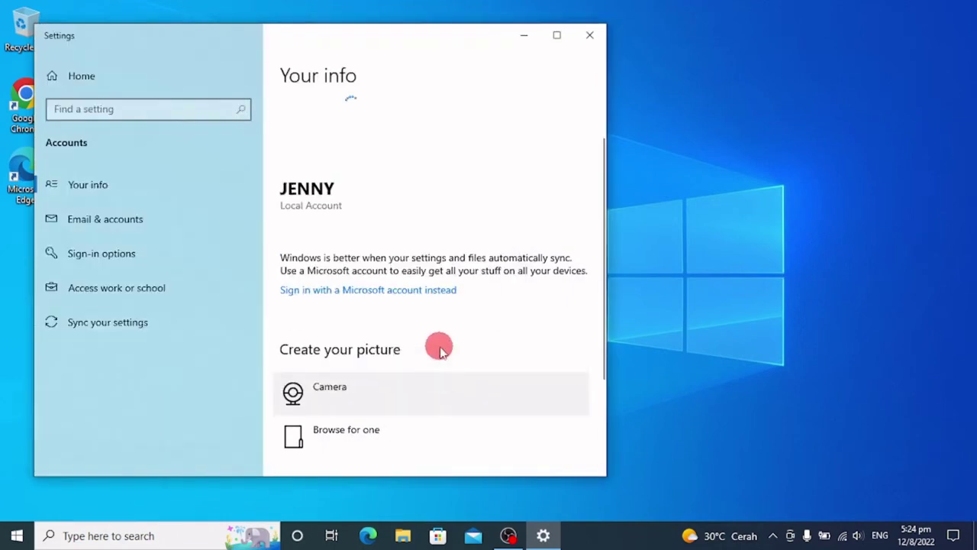
{"action": "left_click", "coordinate": [590, 35]}
{"action": "left_click", "coordinate": [406, 537]}
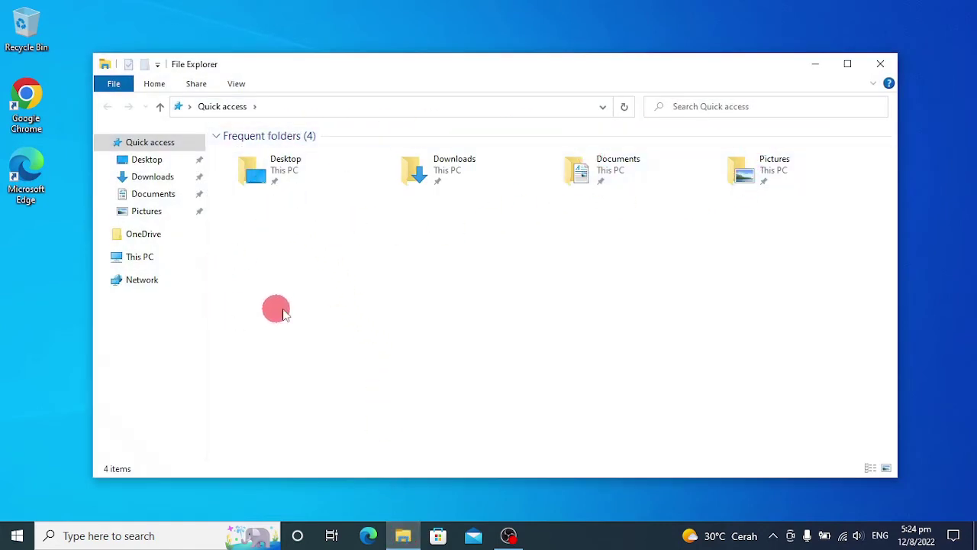
{"action": "left_click_drag", "start_coordinate": [93, 313], "coordinate": [343, 312]}
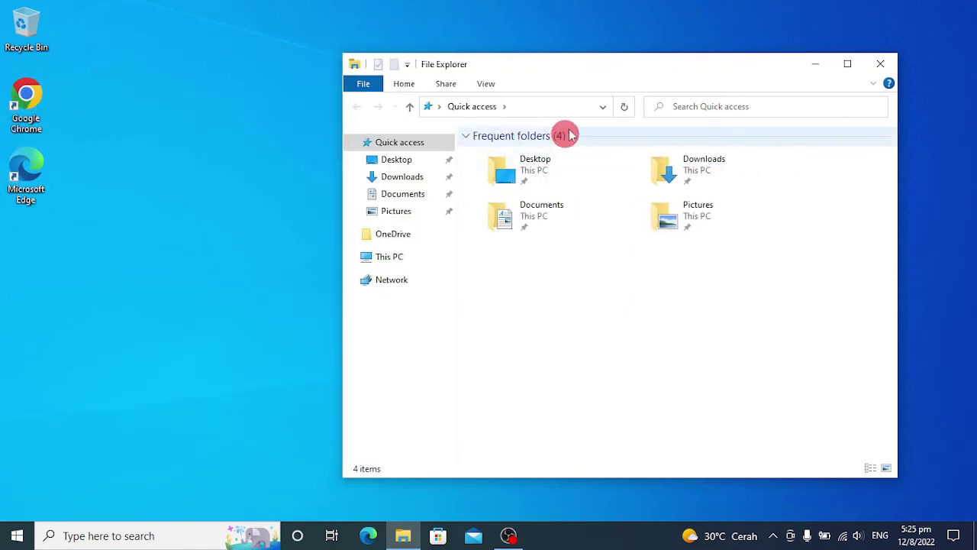
{"action": "left_click_drag", "start_coordinate": [602, 69], "coordinate": [522, 61]}
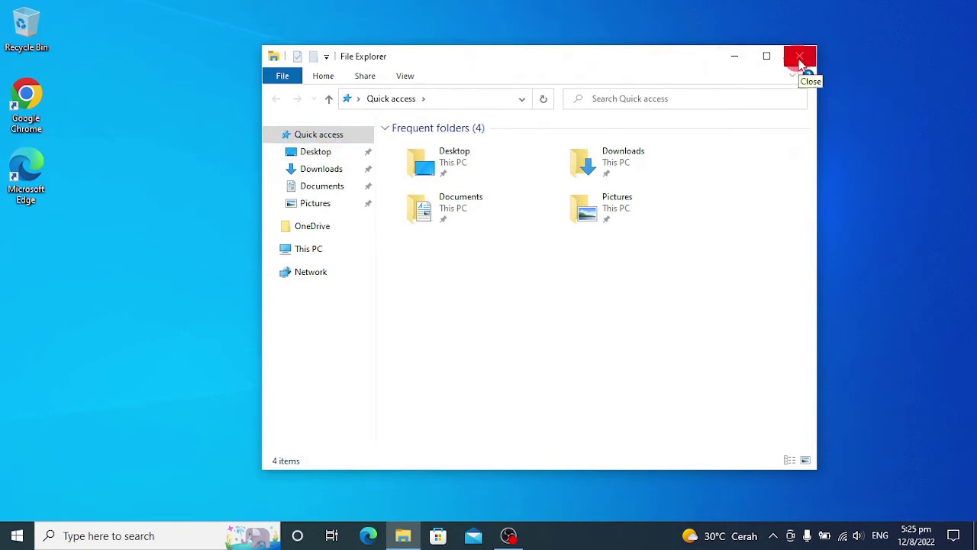
{"action": "left_click", "coordinate": [799, 58]}
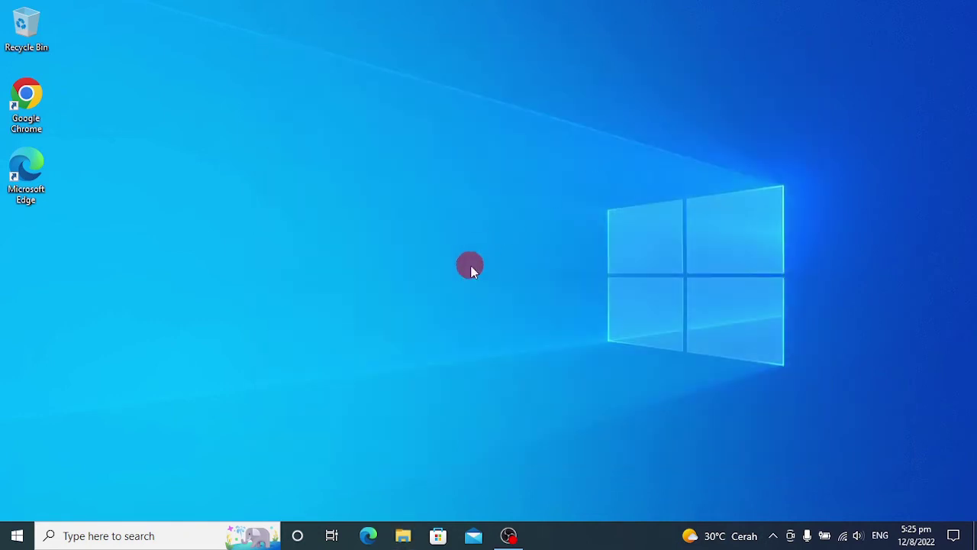
Sign out of the new account, dismiss the lock screen, and select the administrator account
{"action": "left_click", "coordinate": [17, 535]}
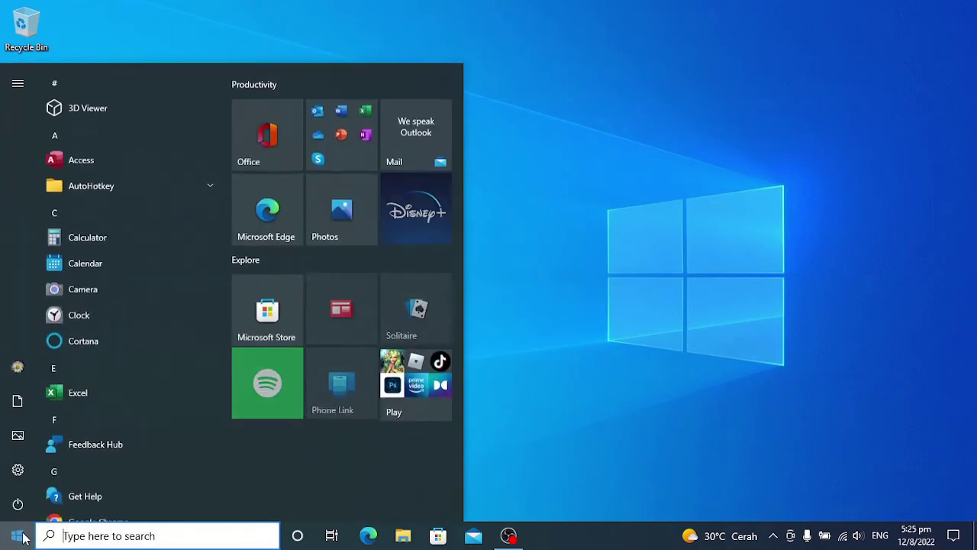
{"action": "left_click", "coordinate": [21, 368]}
{"action": "left_click", "coordinate": [34, 316]}
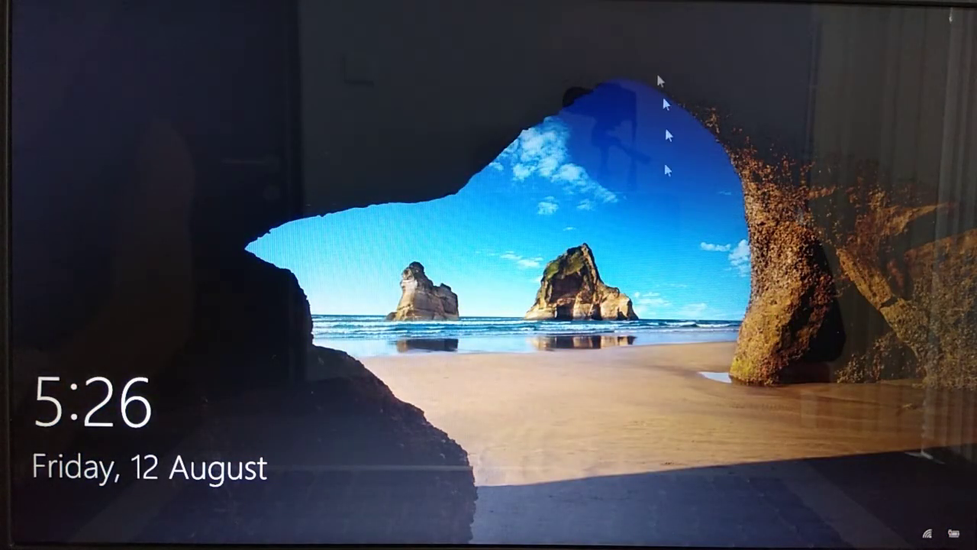
{"action": "left_click", "coordinate": [610, 344]}
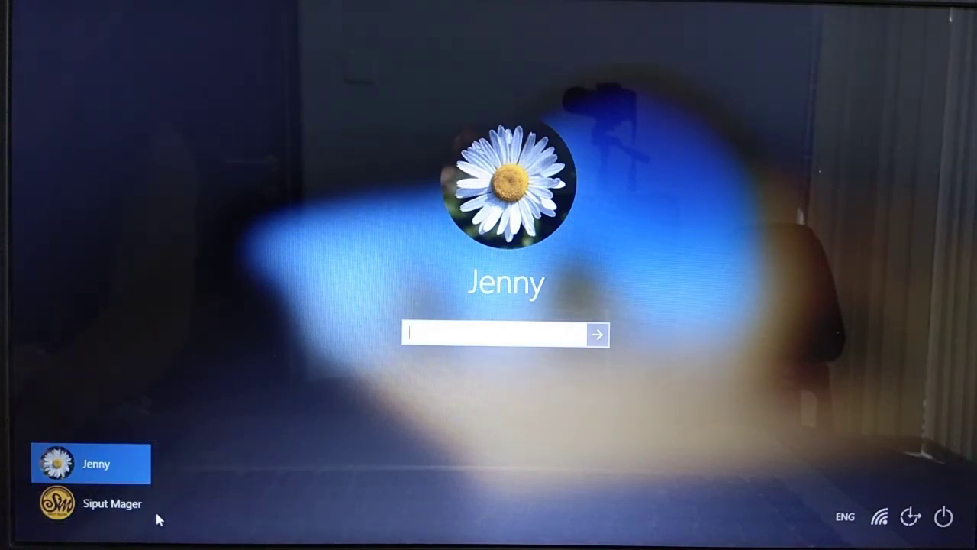
{"action": "left_click", "coordinate": [136, 516]}
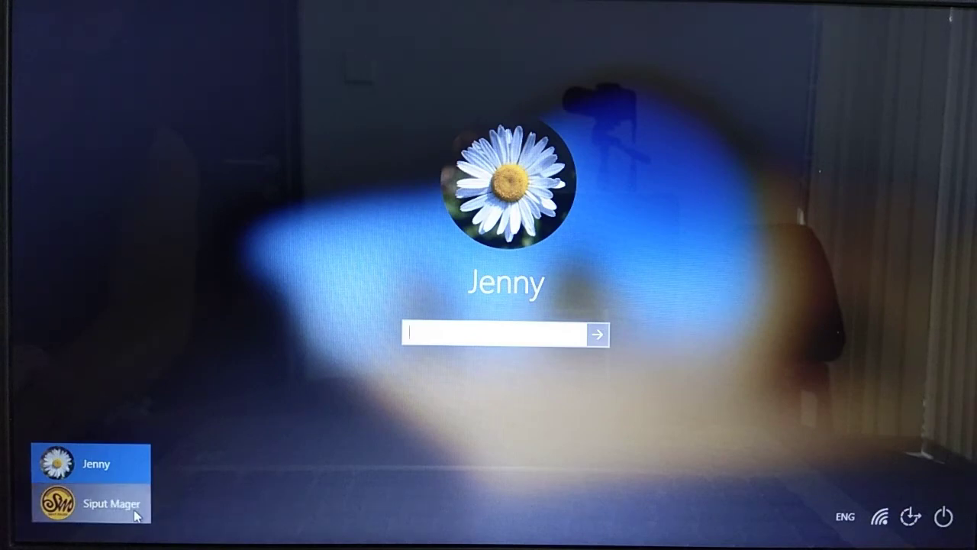